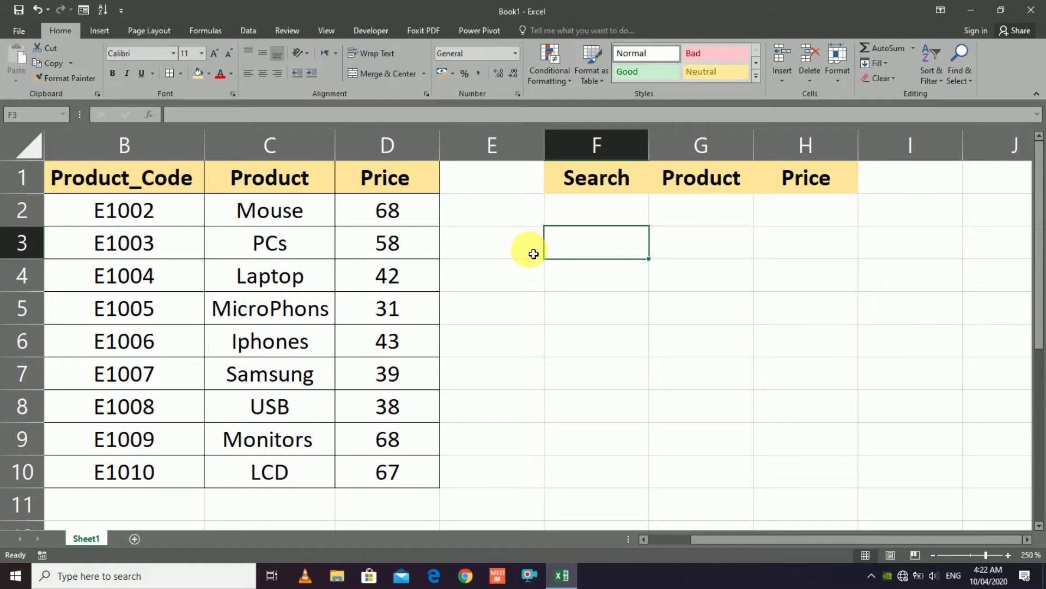
Enter the search code e1002 in cell F2.
click(608, 220)
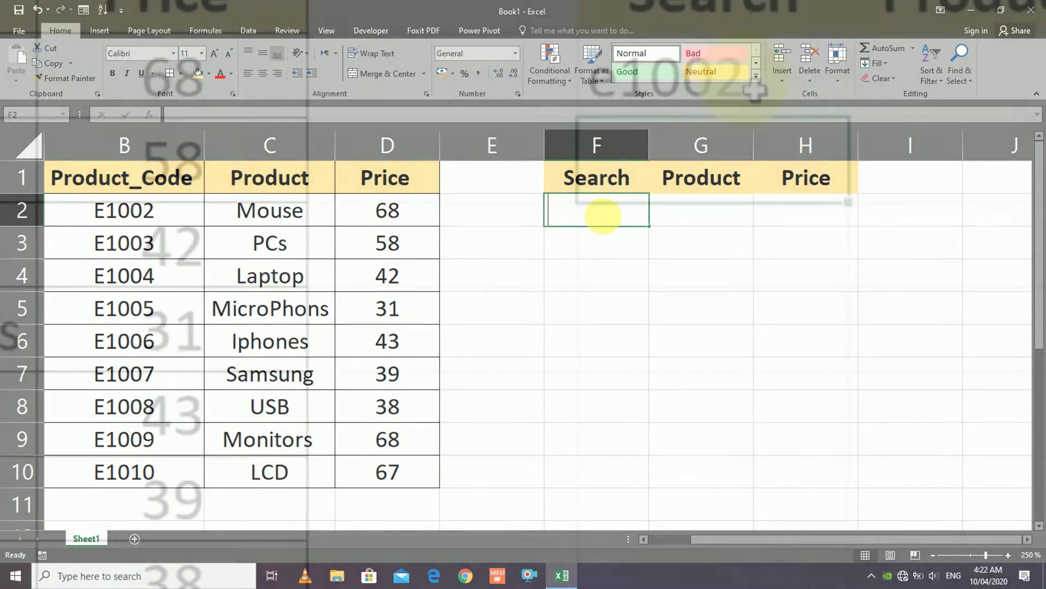
text(e1002)
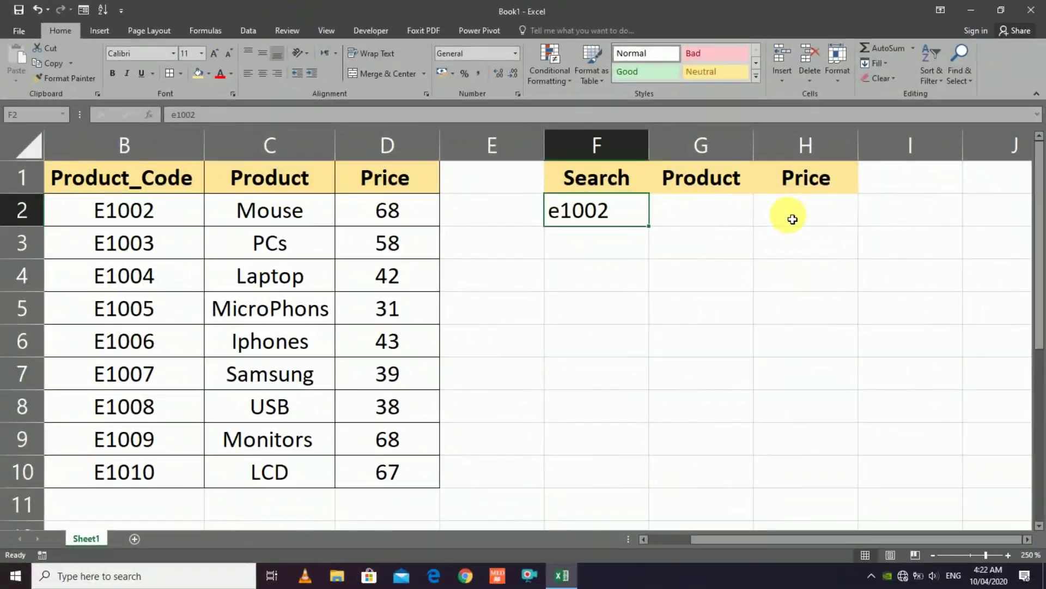
click(792, 219)
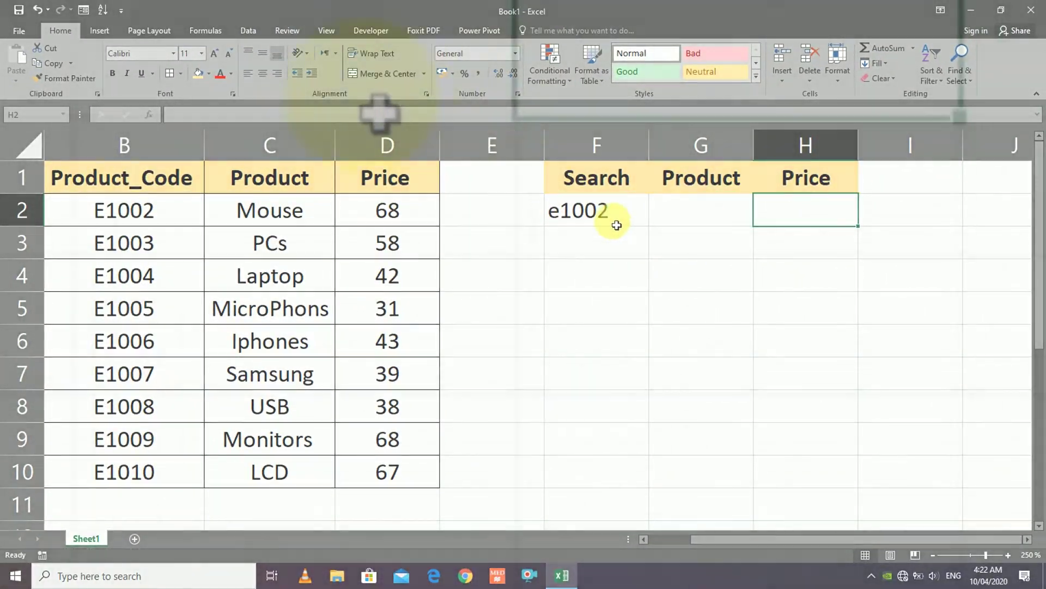
Begin the G2 formula as =VLOOKUP($F$2, with the search cell locked absolute.
click(612, 215)
text(vl)
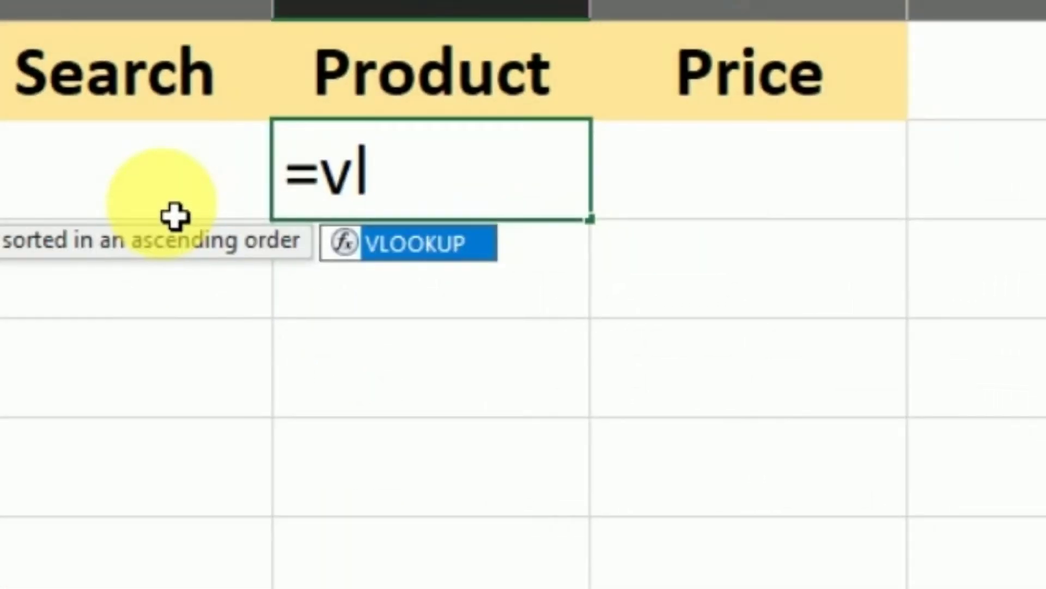
key(Tab)
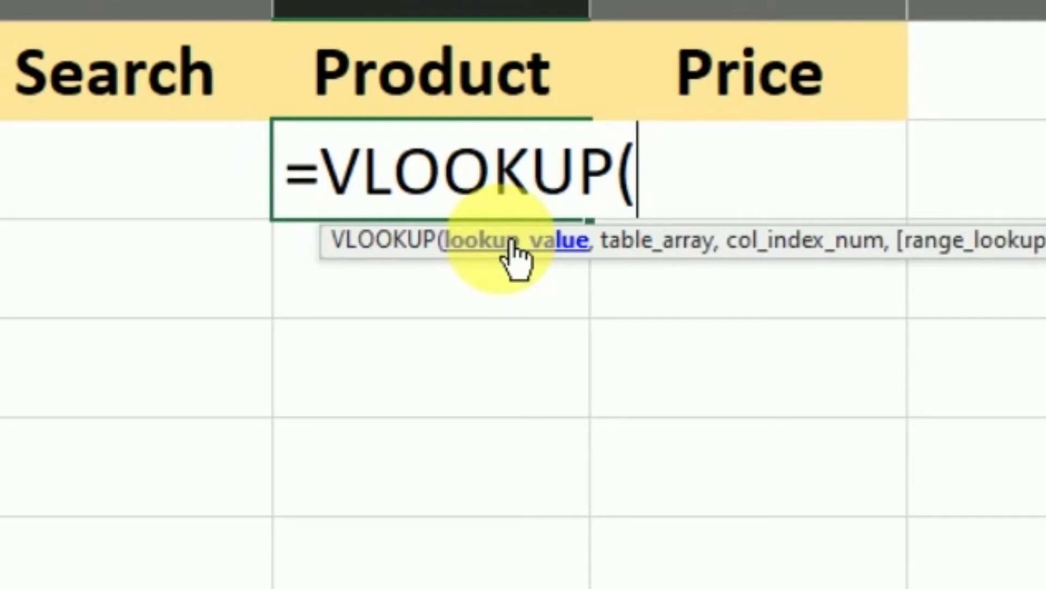
click(175, 180)
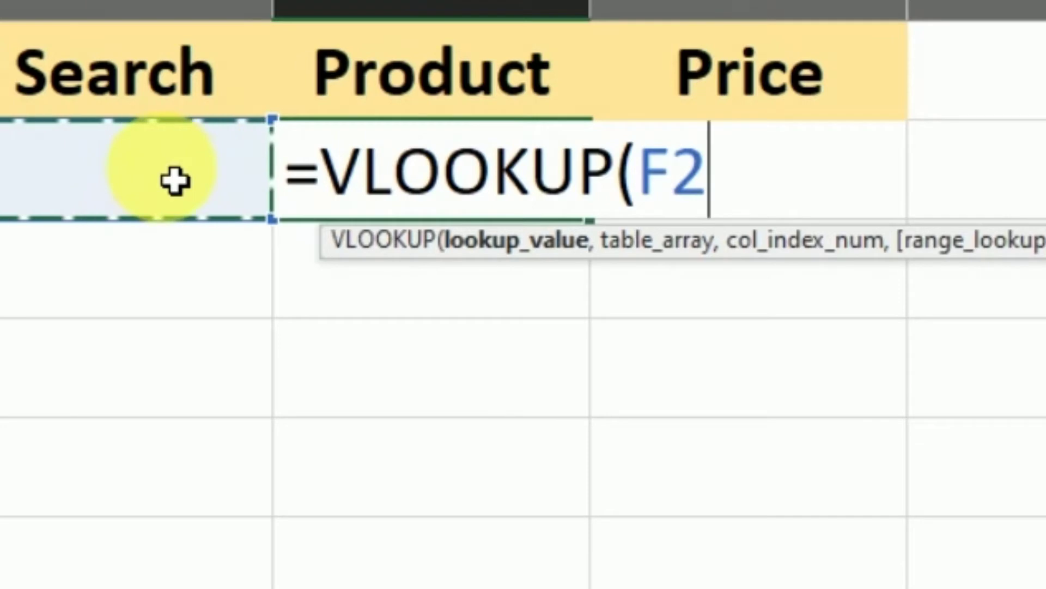
key(F4)
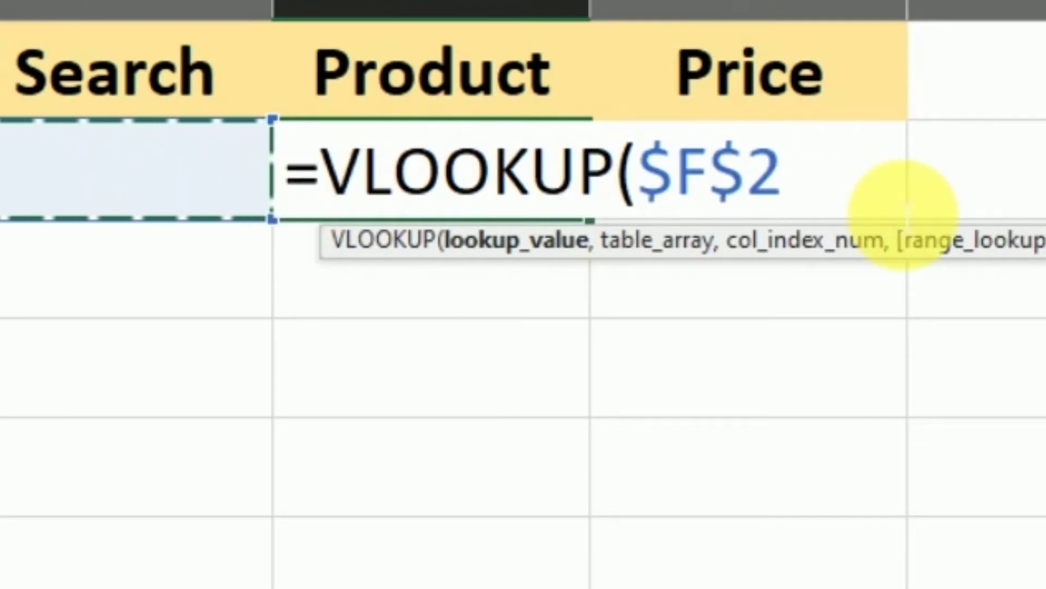
text(,)
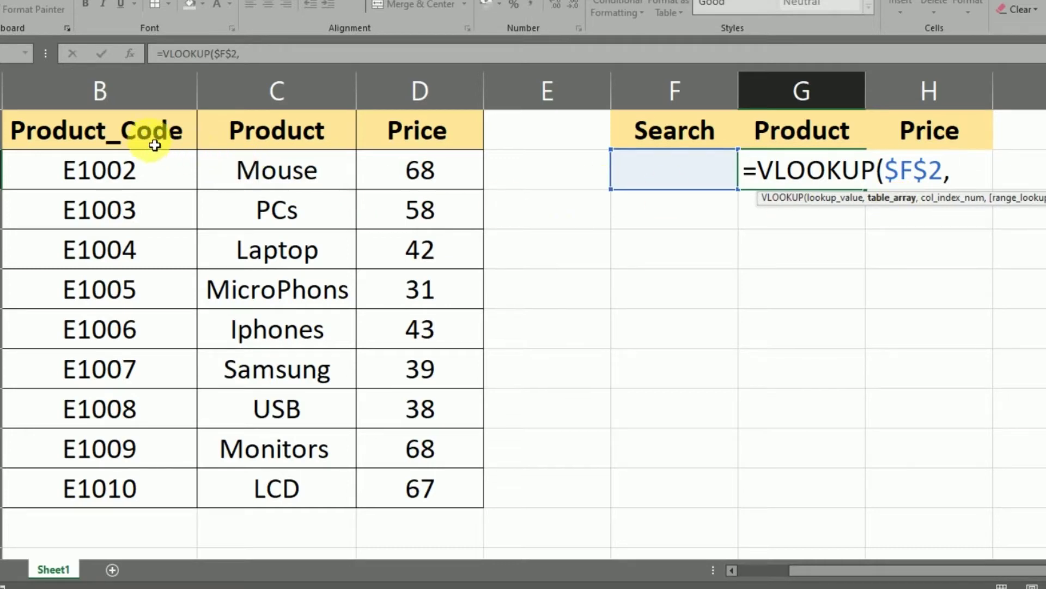
Complete G2 as =VLOOKUP($F$2,B1:D10,2,0) for the product name, currently showing #N/A.
drag(93, 136, 417, 484)
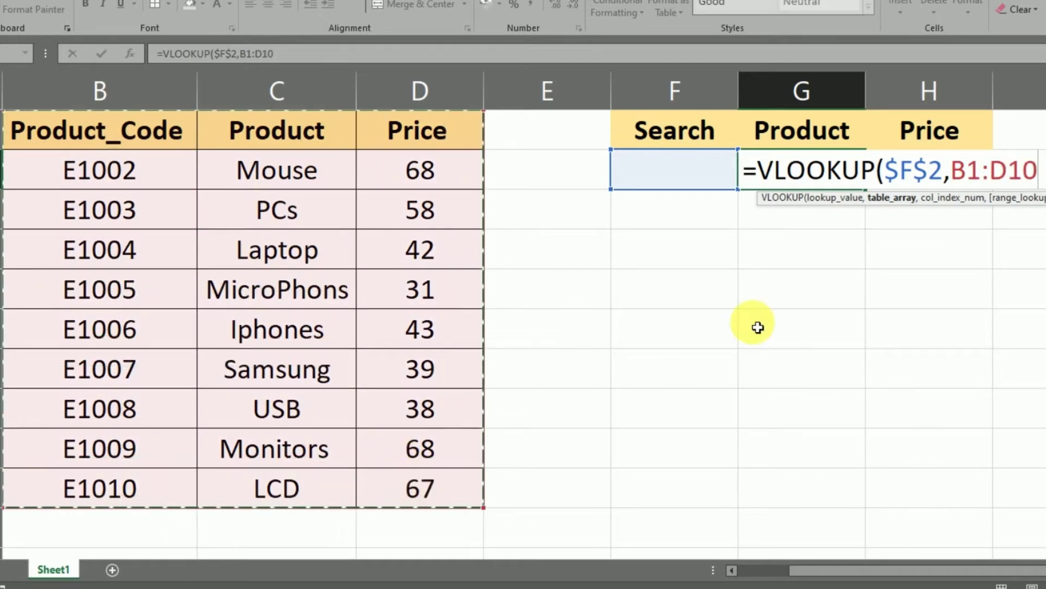
text(,)
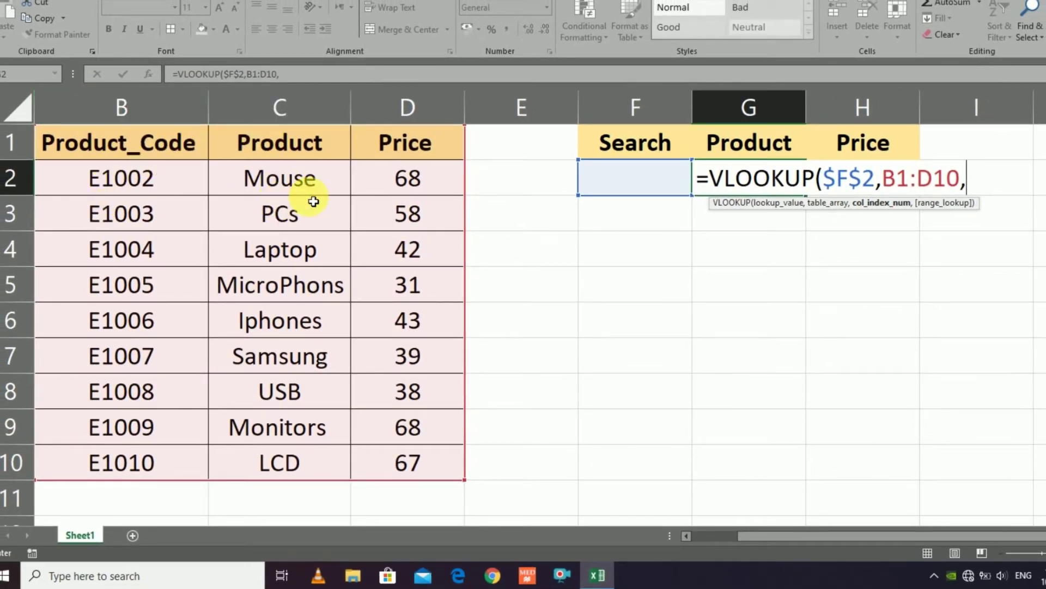
text(2)
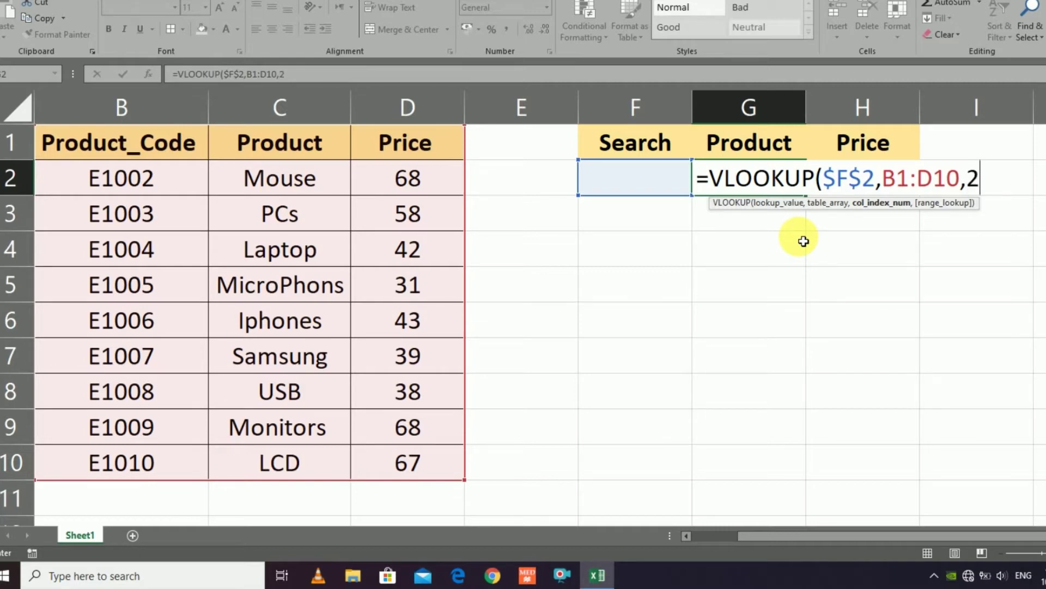
text(,)
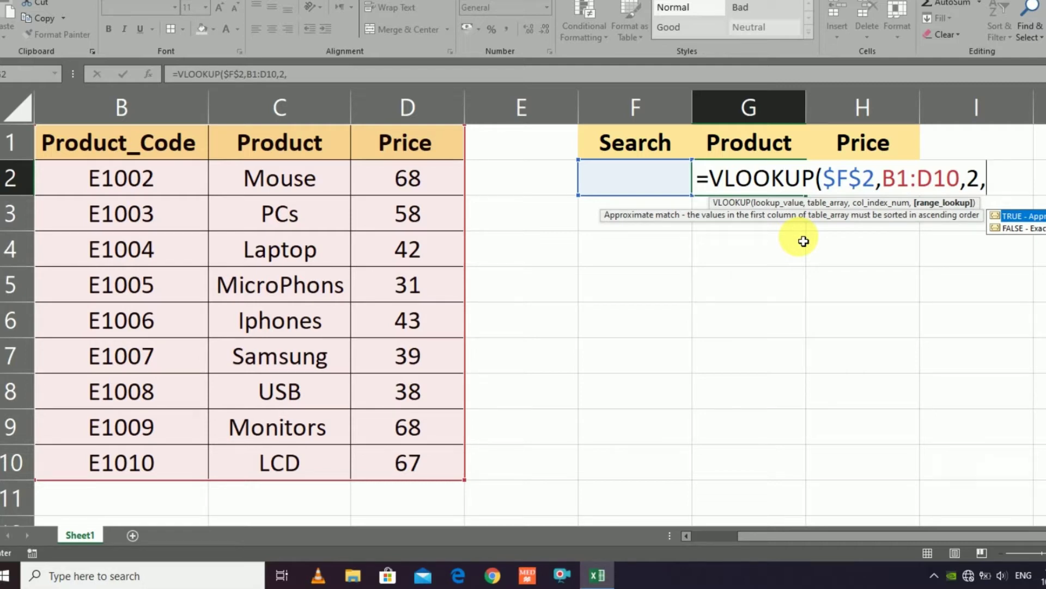
text(0))
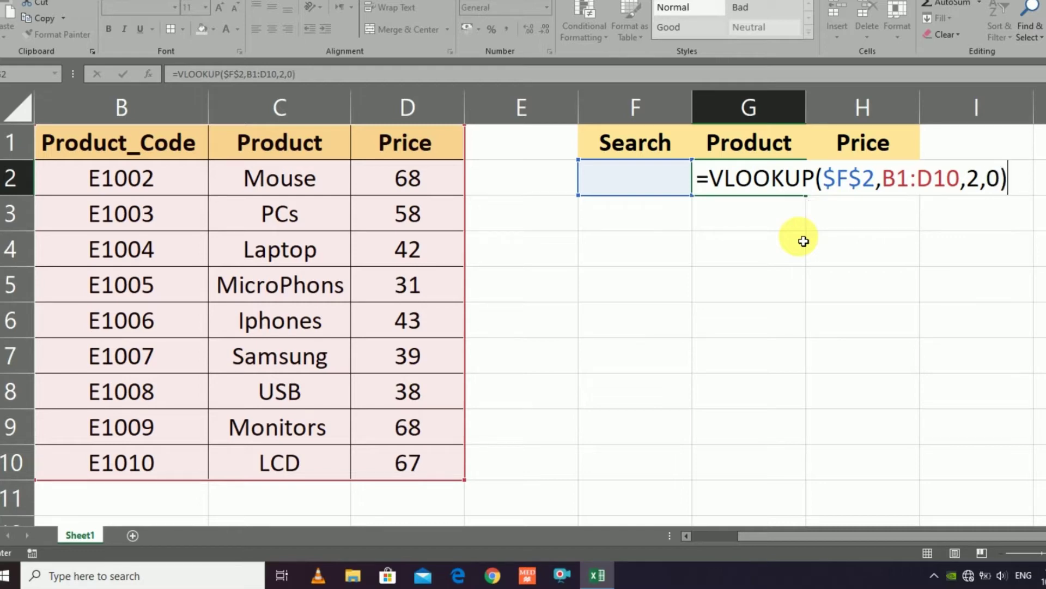
key(Return)
key(Up)
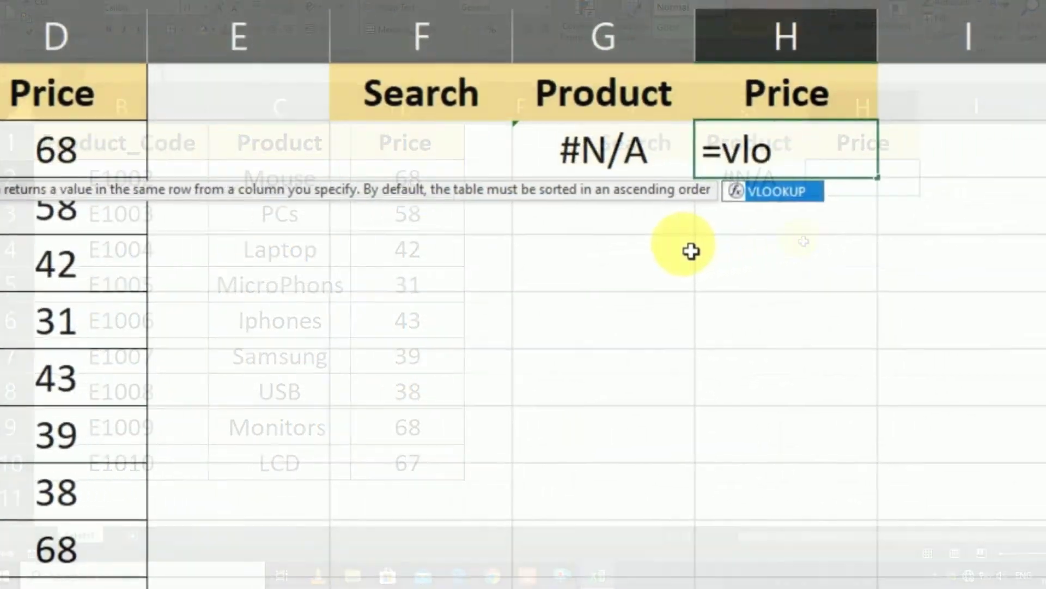
Enter =VLOOKUP($F$2,B1:D10,3,0) in H2 to return the price by exact match.
key(Tab)
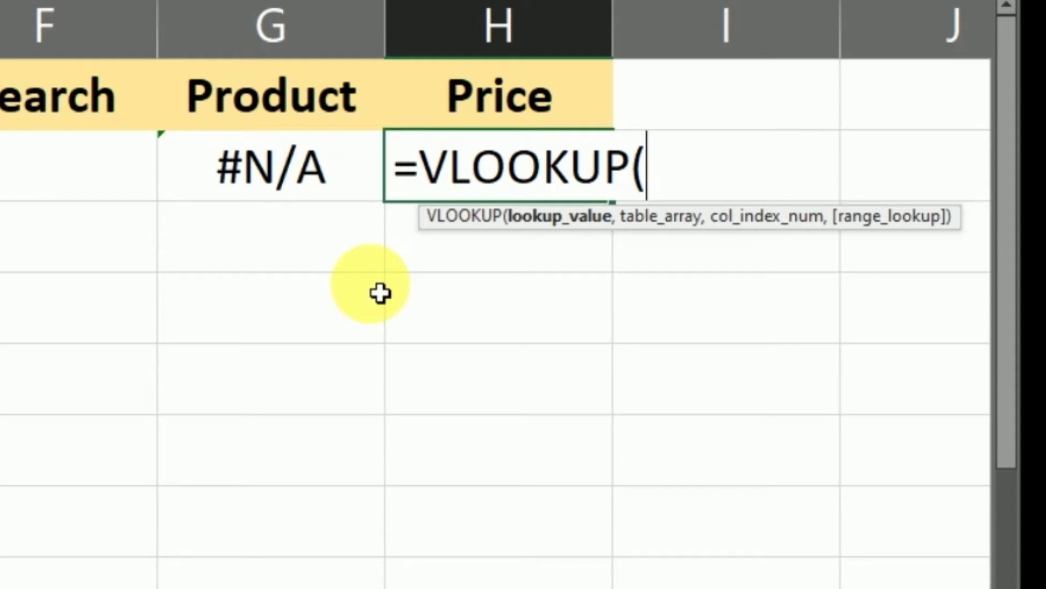
click(4, 170)
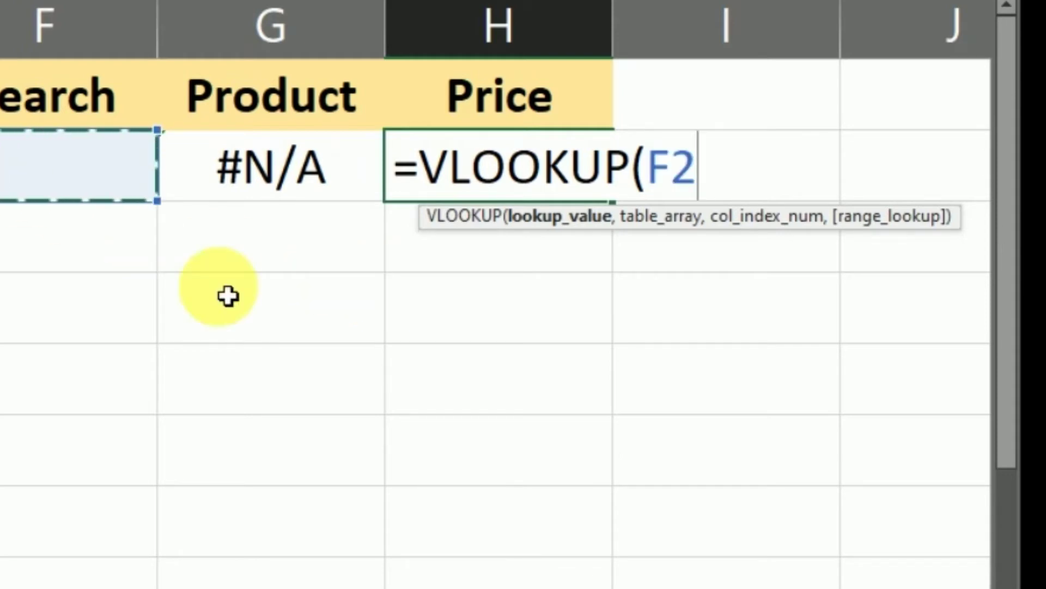
key(F4)
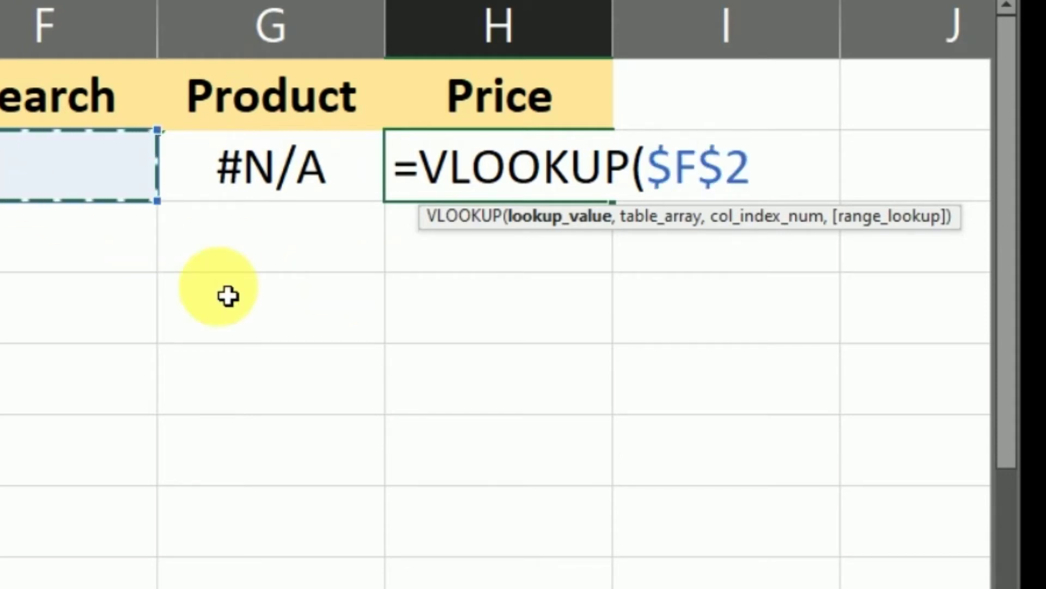
text(,)
text(B1:D10)
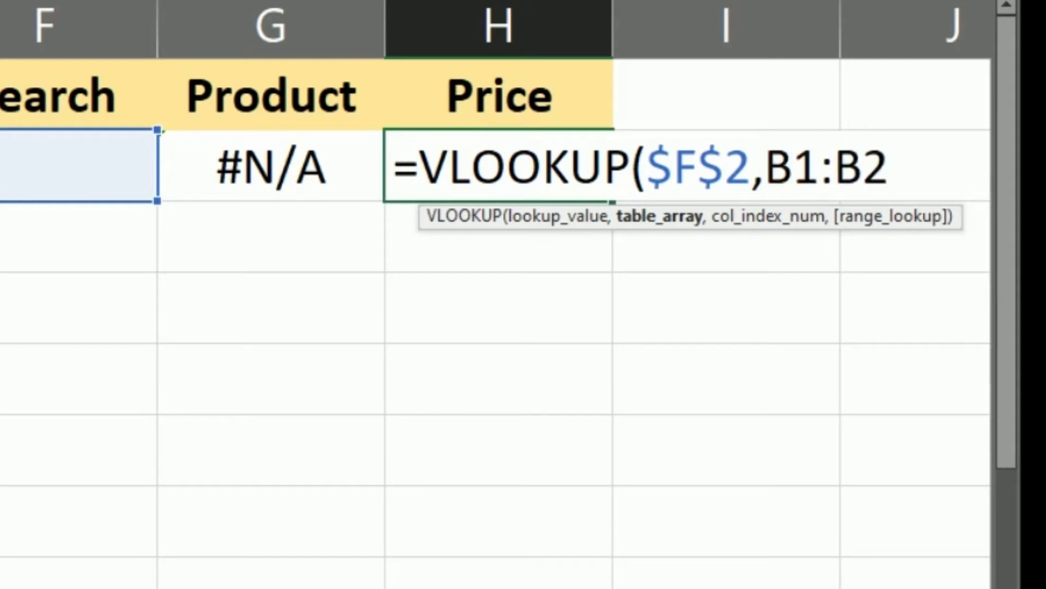
text(,)
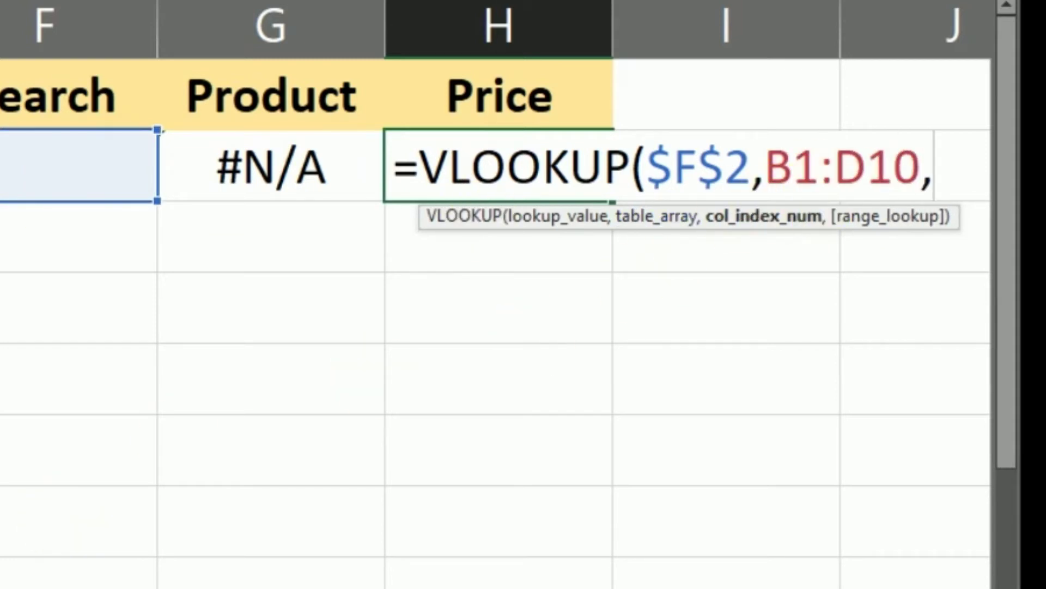
text(3,0))
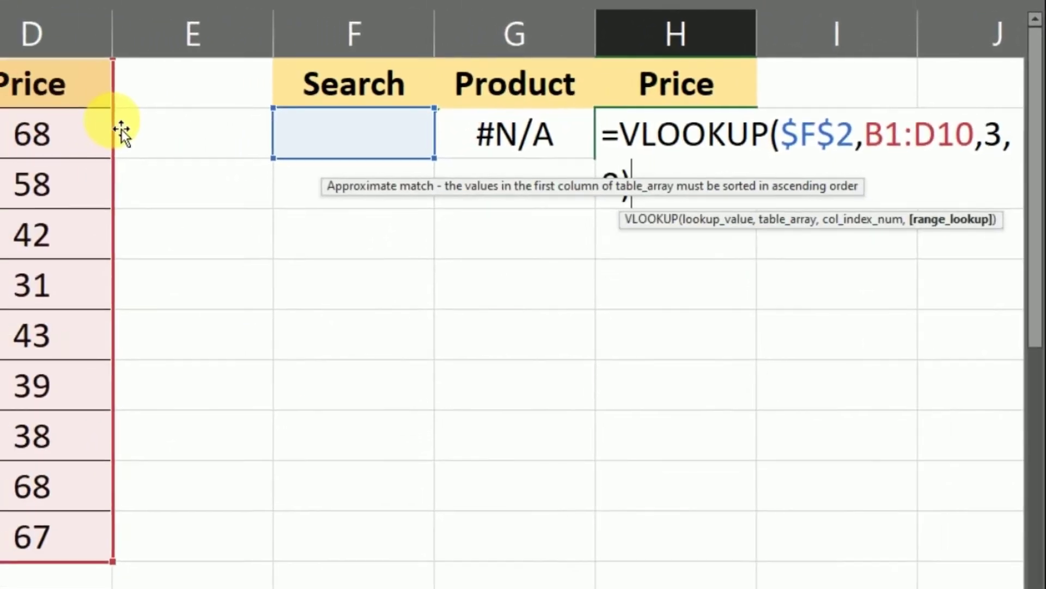
key(Return)
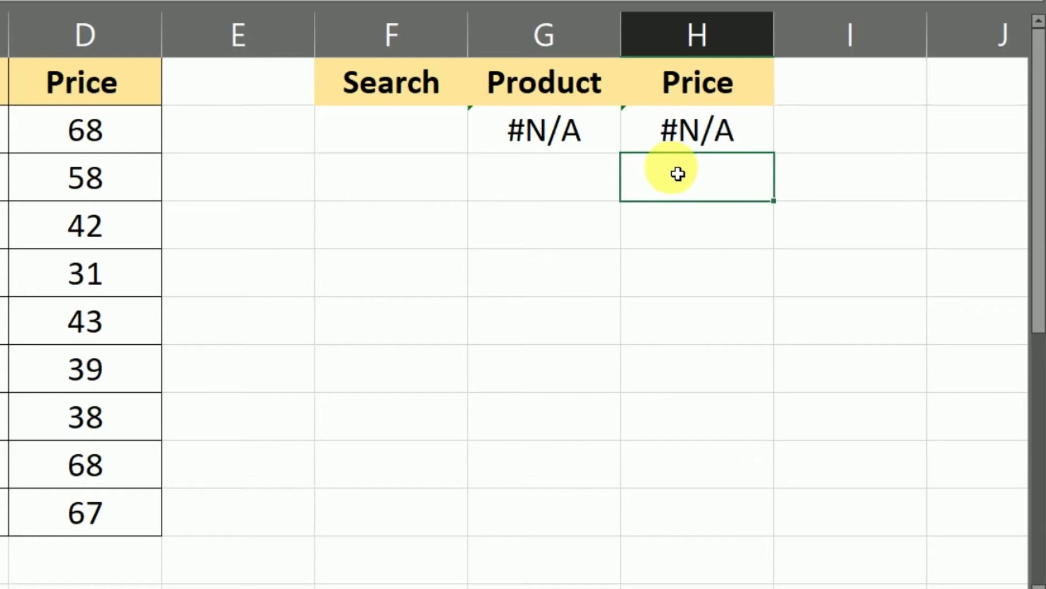
click(393, 125)
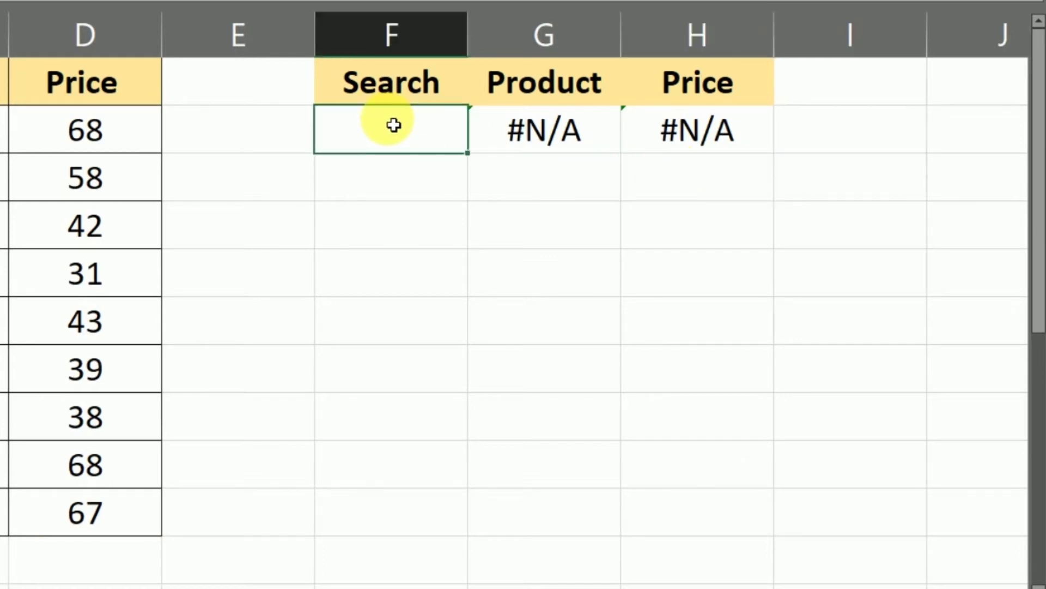
Enter code e1005 in F2 and autofit column G to the product name.
text(e100)
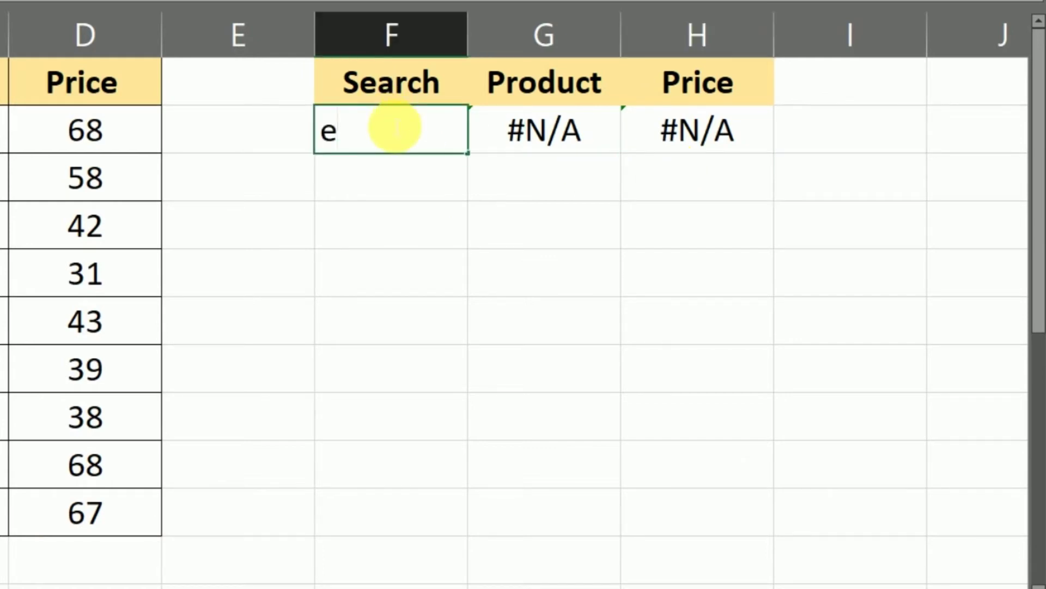
text(5)
key(Return)
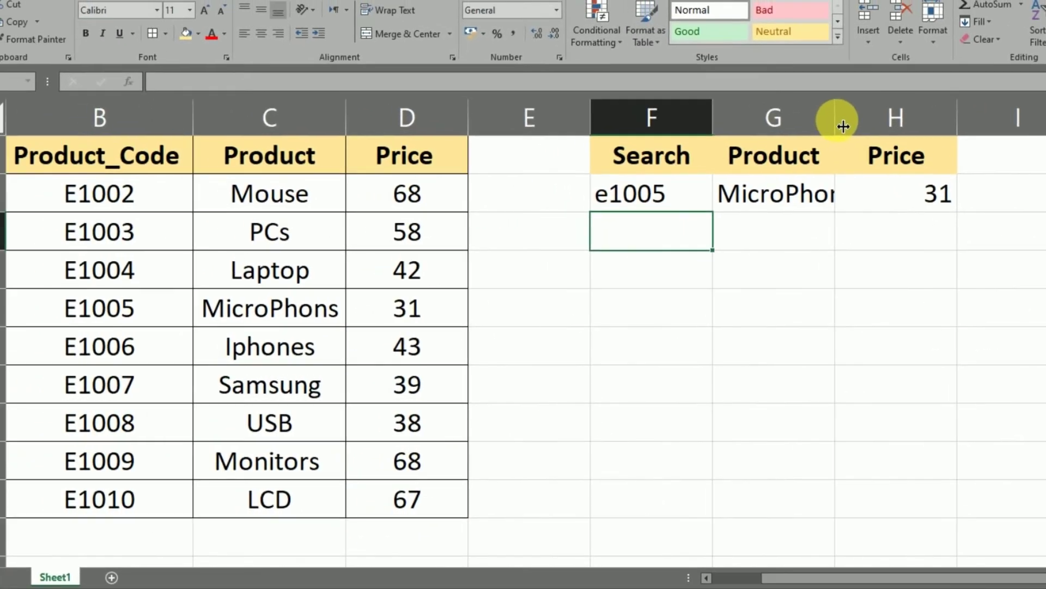
double_click(800, 111)
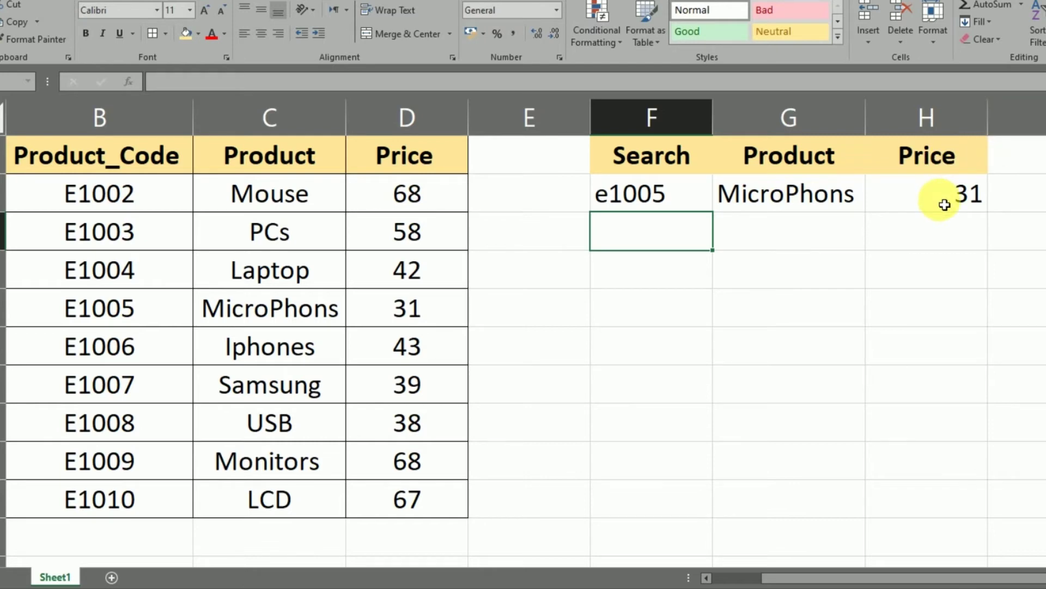
Try search code e1010, then the unknown code e10092, so both lookups show #N/A.
click(669, 207)
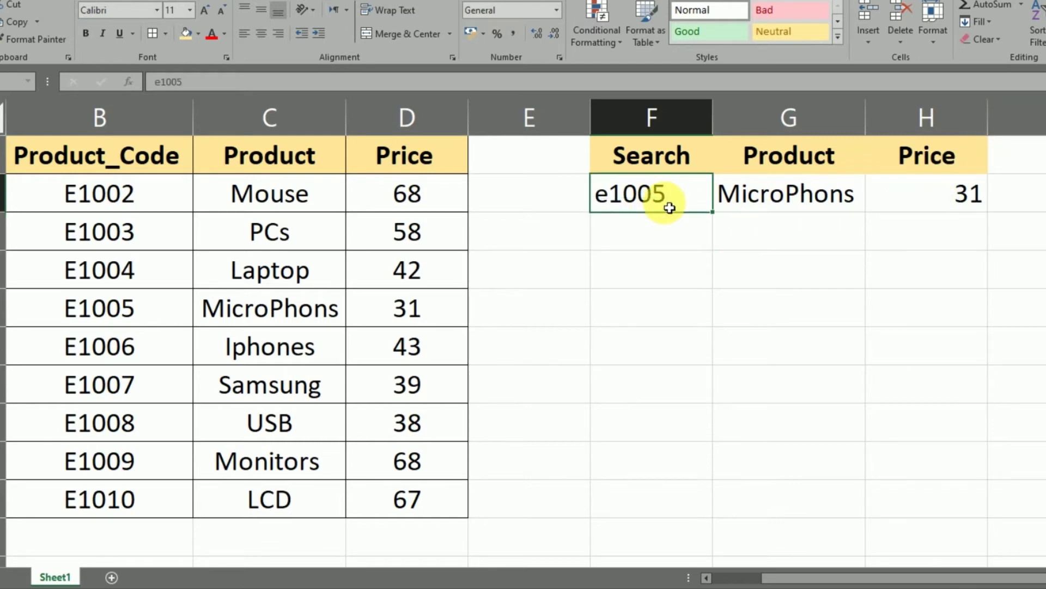
text(e1010)
key(Return)
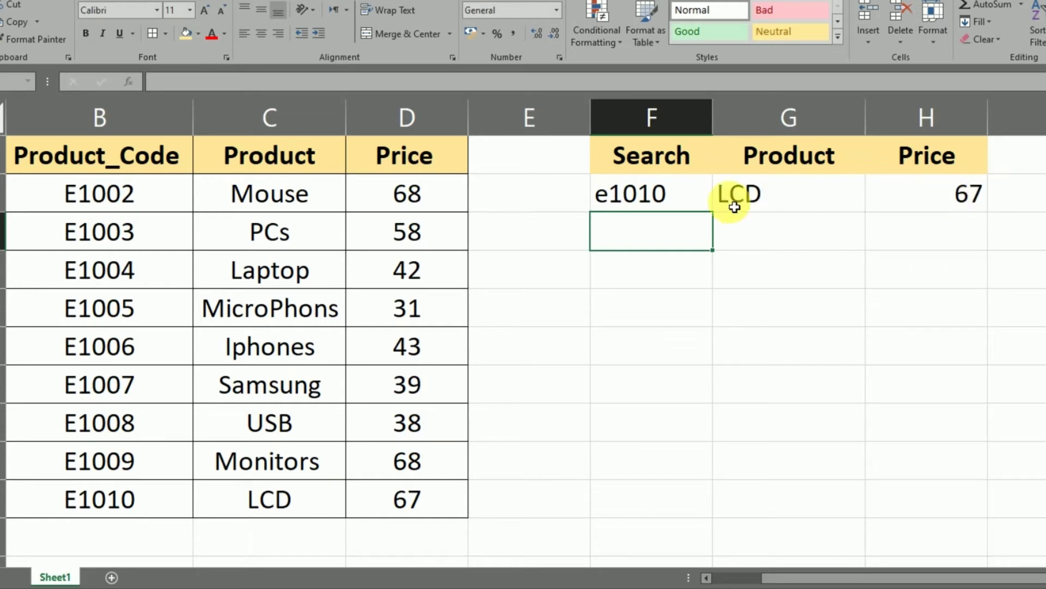
click(670, 194)
text(e)
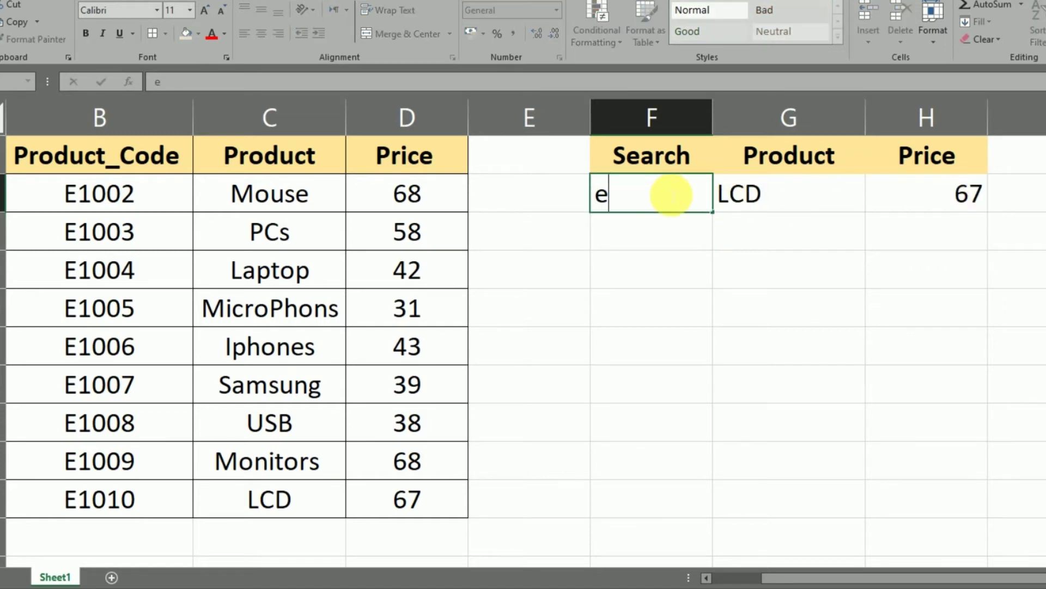
text(10092)
key(Return)
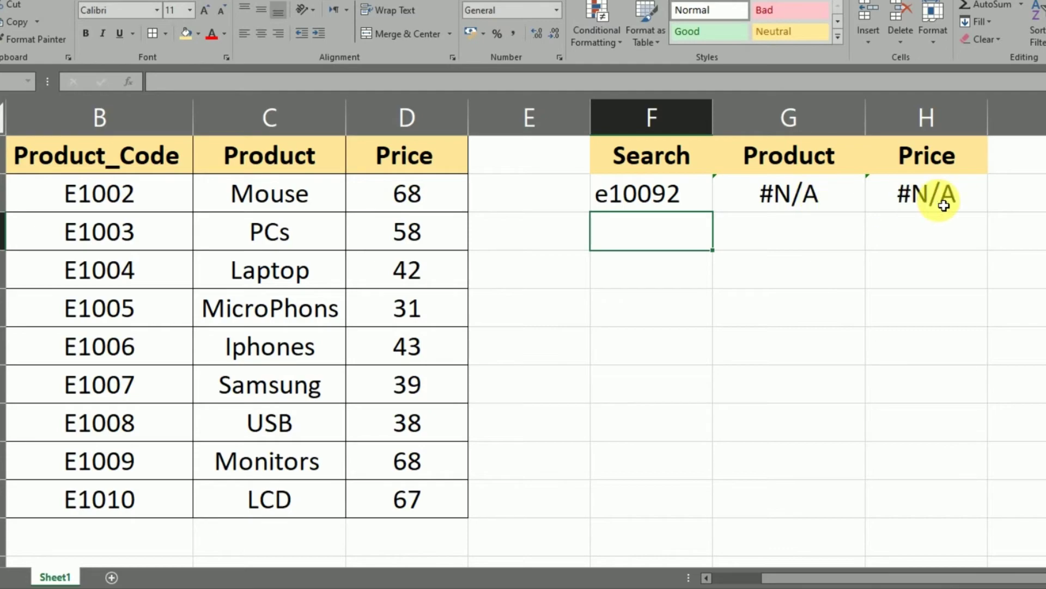
Rewrite G2 as =IFNA(VLOOKUP(...),"No Product") so unknown codes display No Product.
click(789, 201)
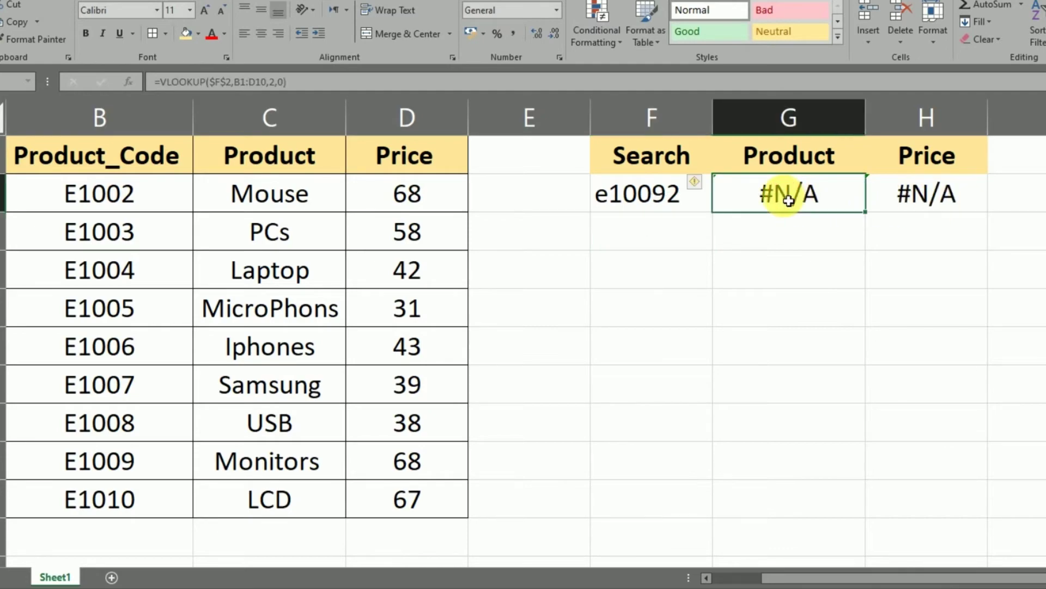
click(168, 86)
text(if)
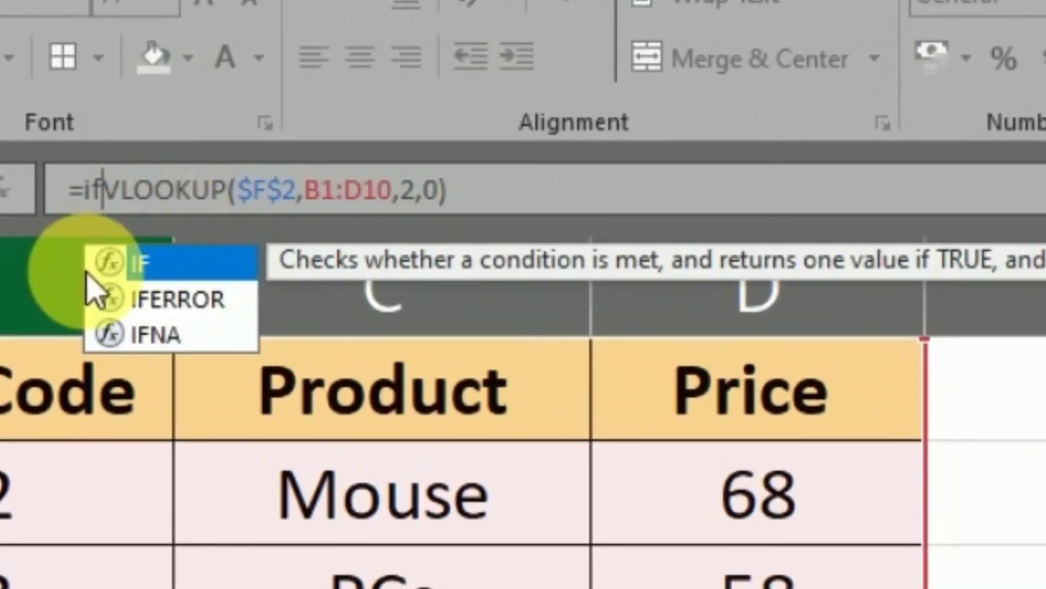
double_click(163, 335)
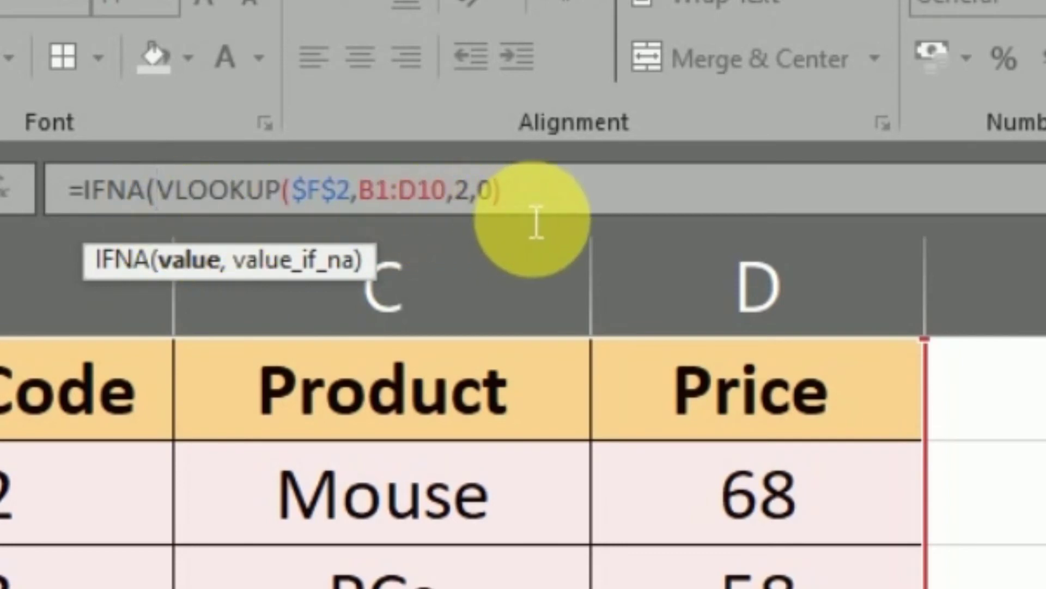
text(,")
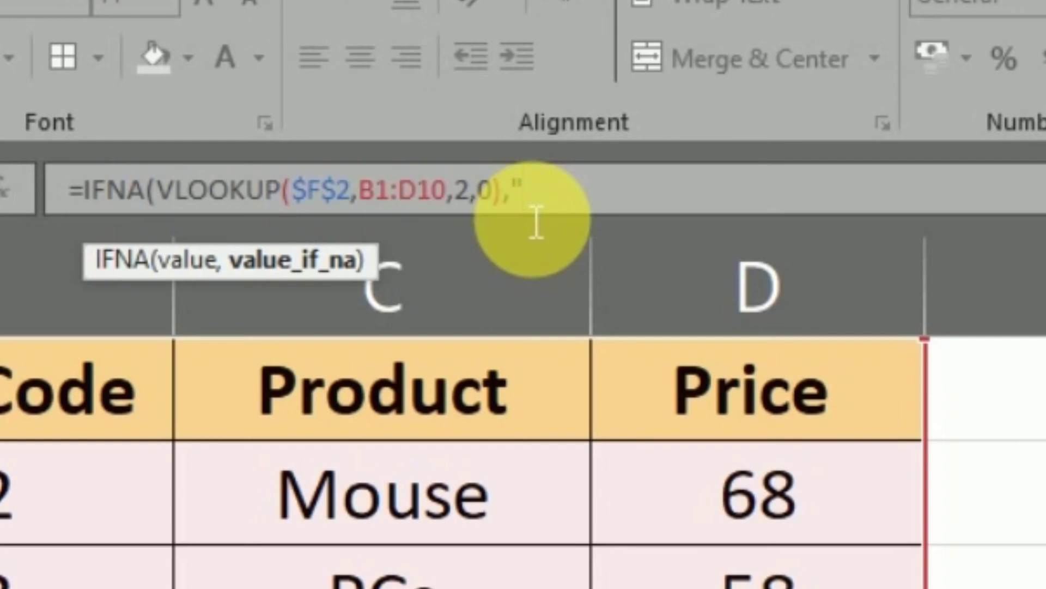
text(No Product)
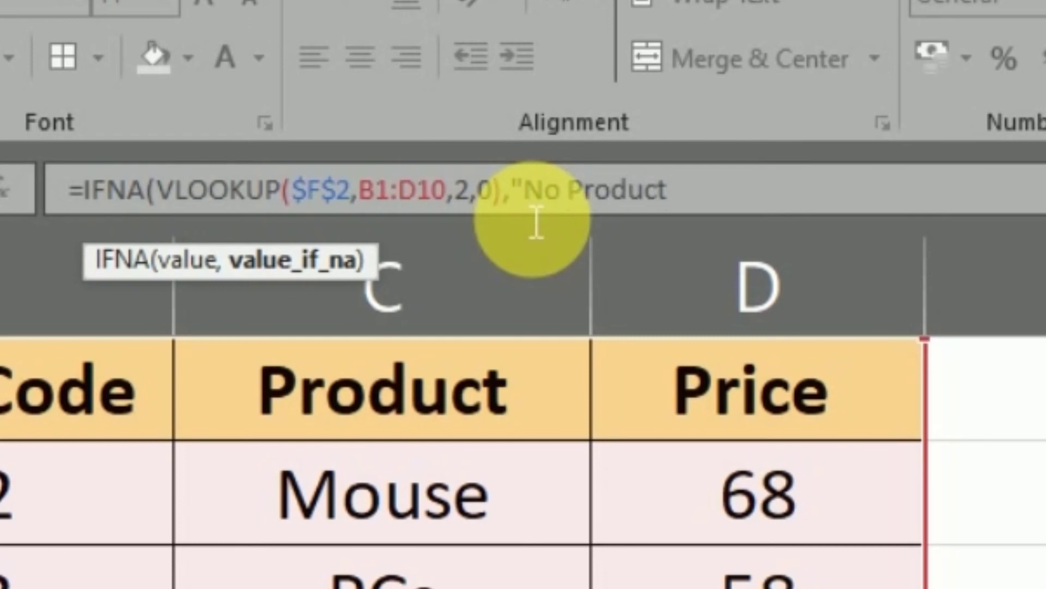
text("))
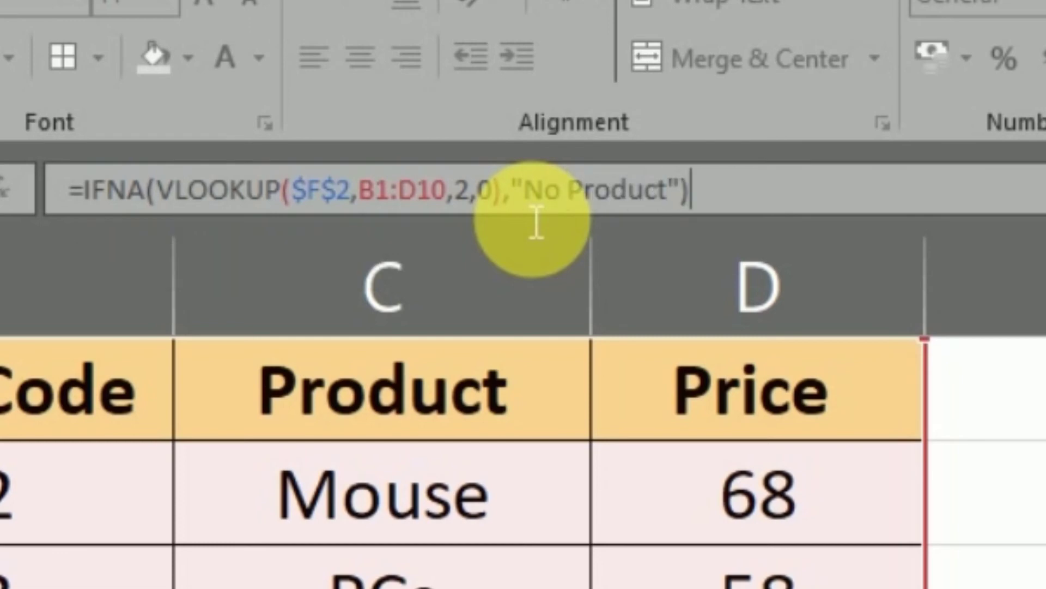
key(Return)
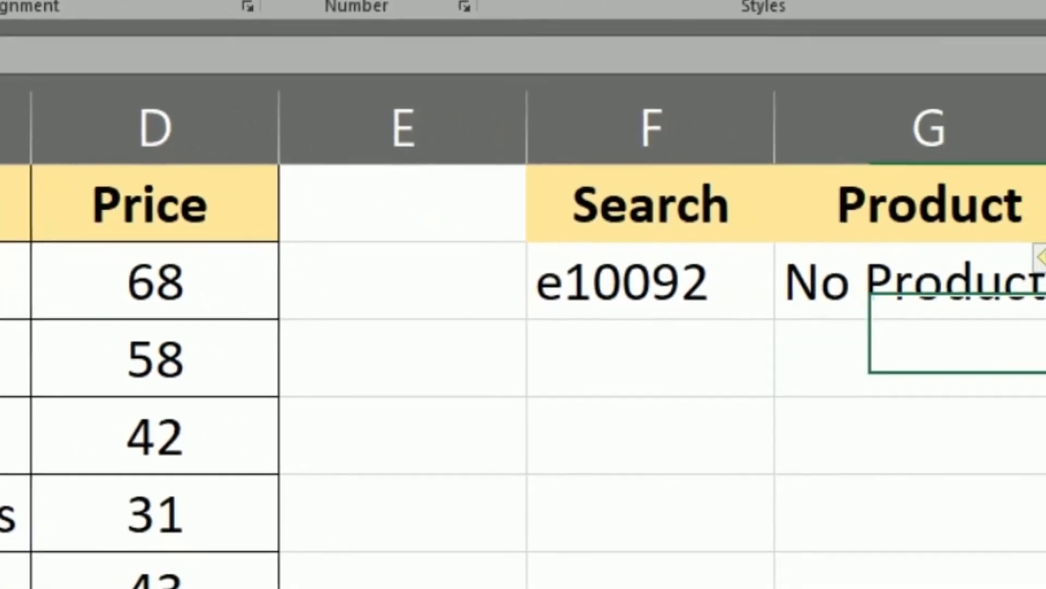
click(834, 205)
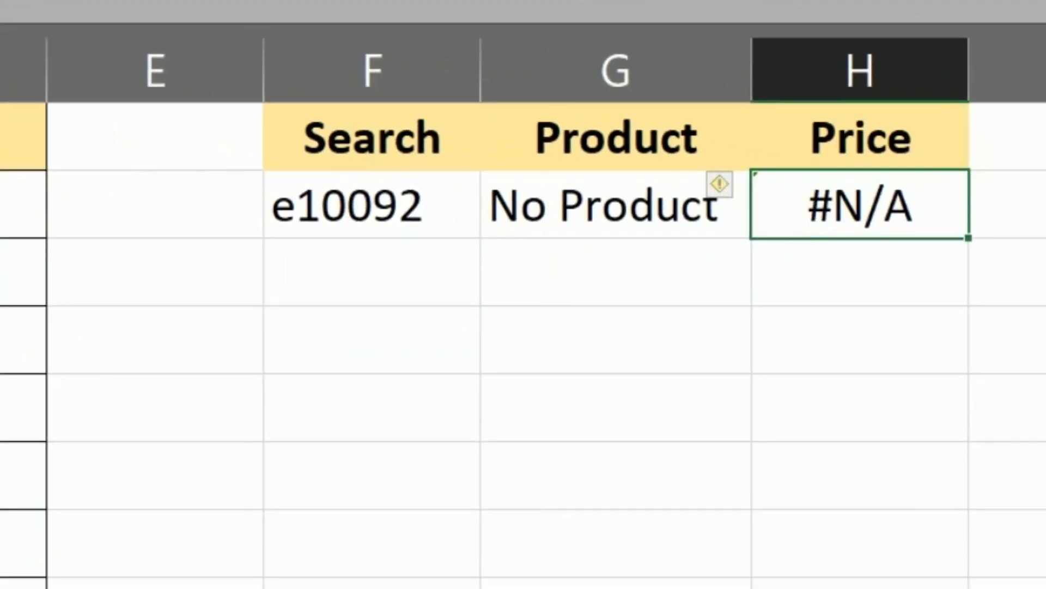
Wrap the H2 price lookup in IFNA with "No Product" and autofit column H.
click(96, 144)
text(if)
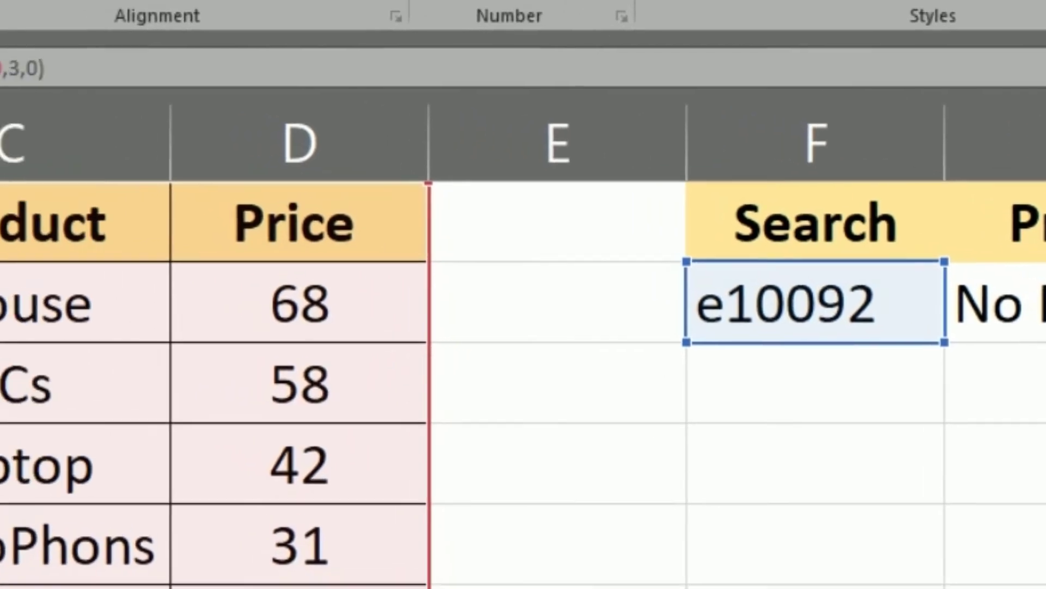
text(na(VLOOKUP($F$2,B1:D10)
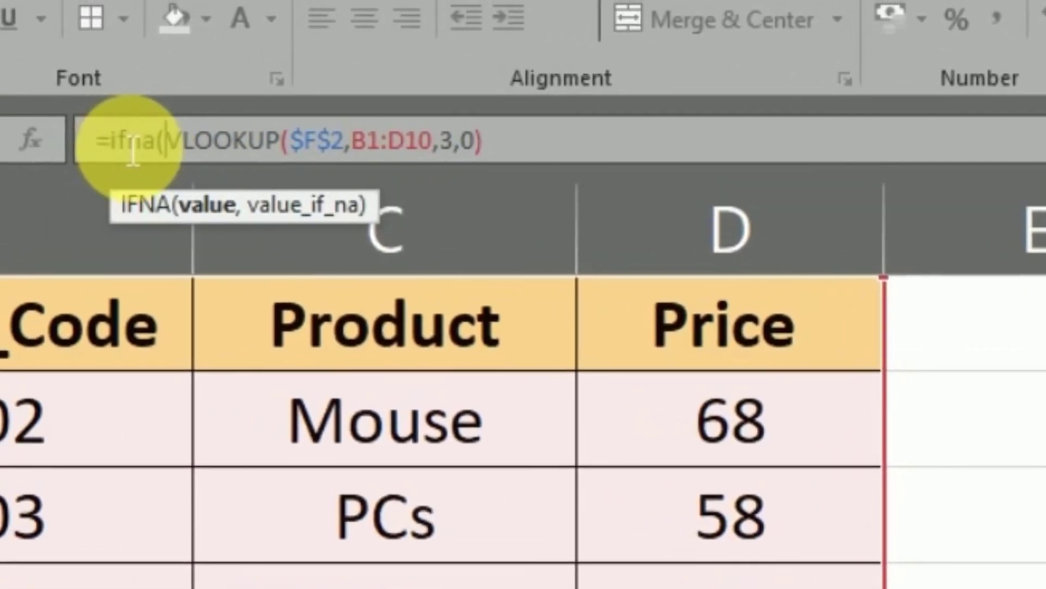
click(563, 145)
text(,"No )
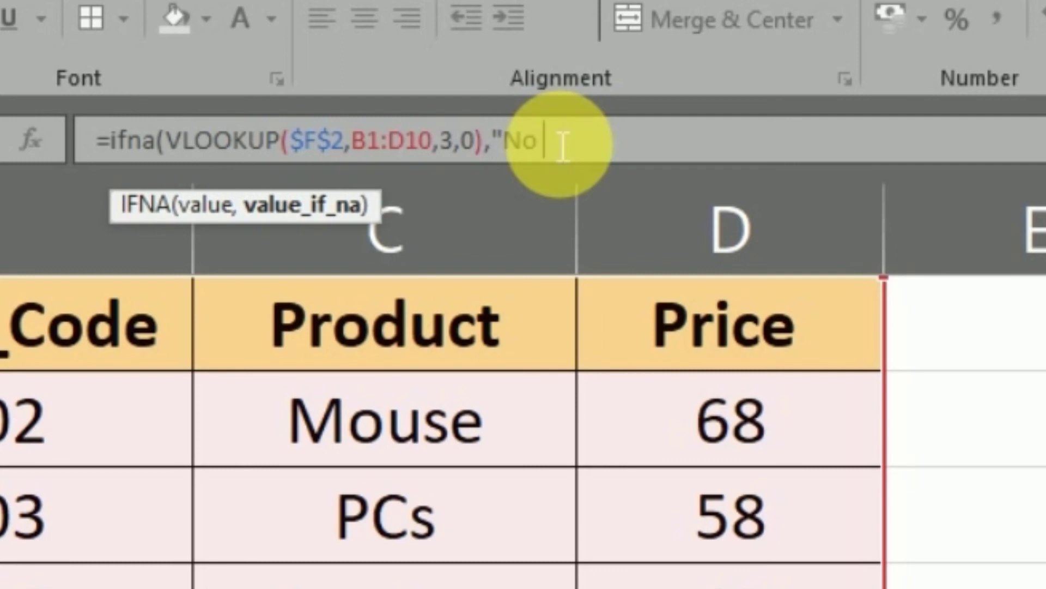
text(Product)
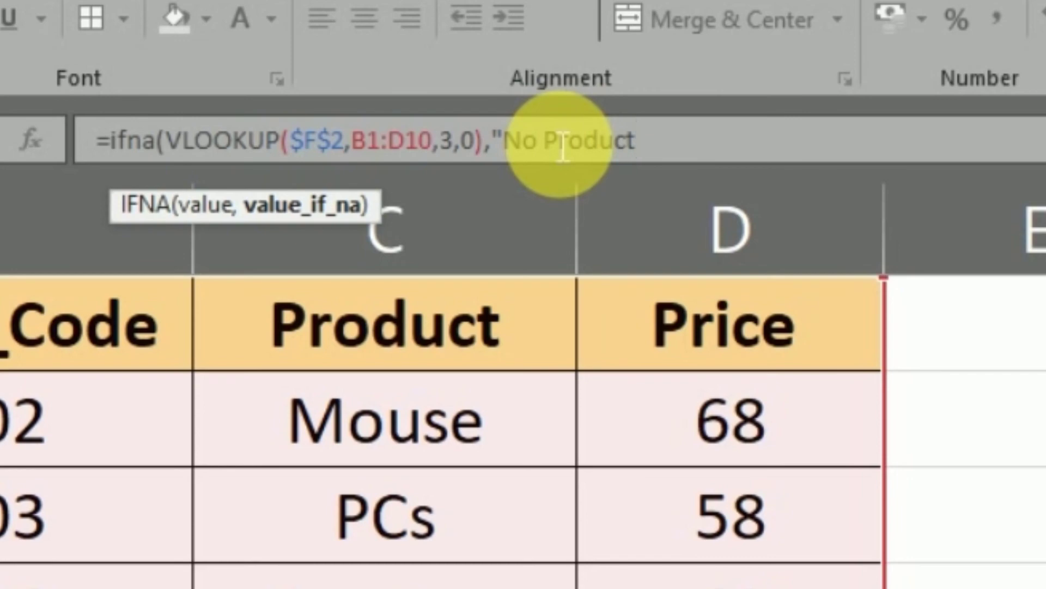
text())
key(Return)
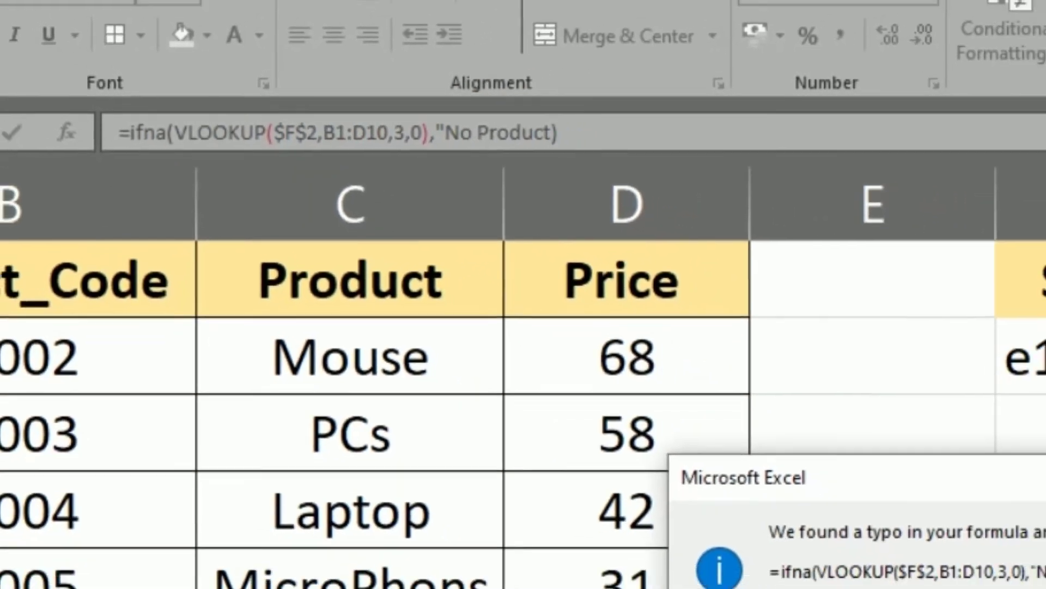
click(771, 548)
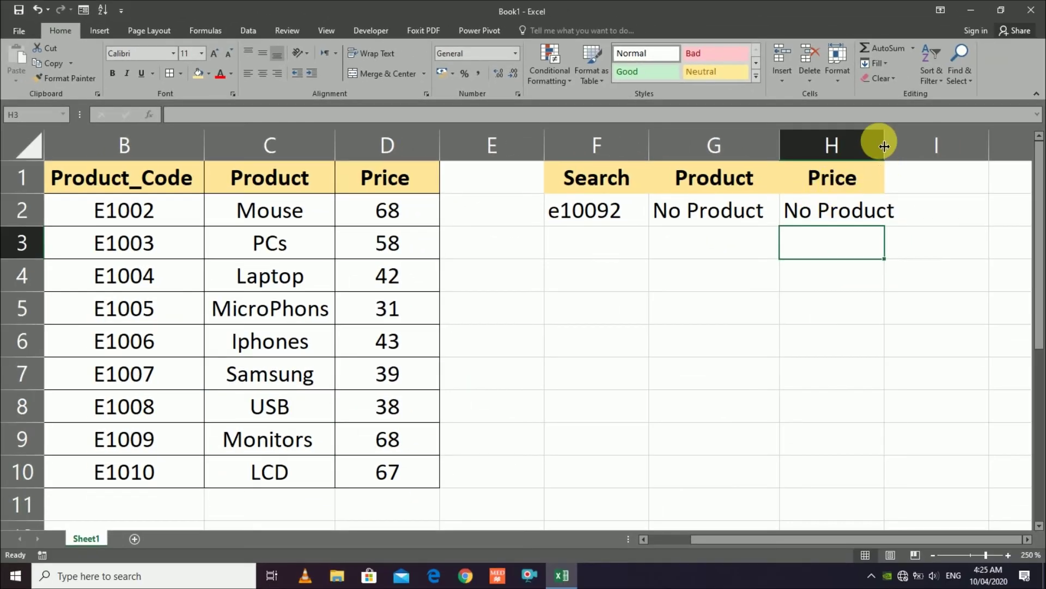
double_click(884, 146)
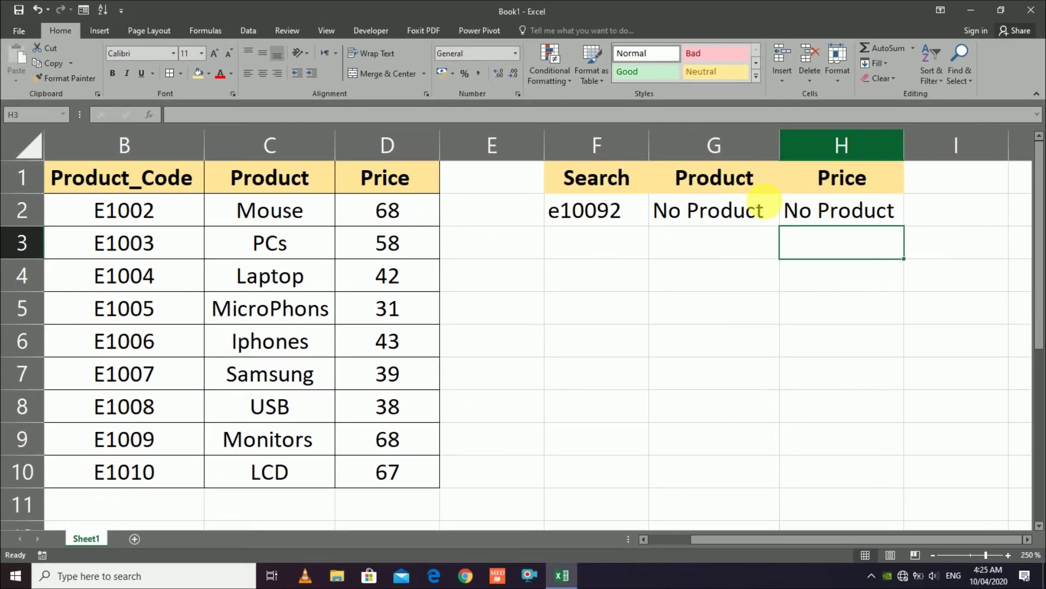
Test numeric code 23432432 in F2, then restore e1002 to show Mouse and 68.
click(616, 217)
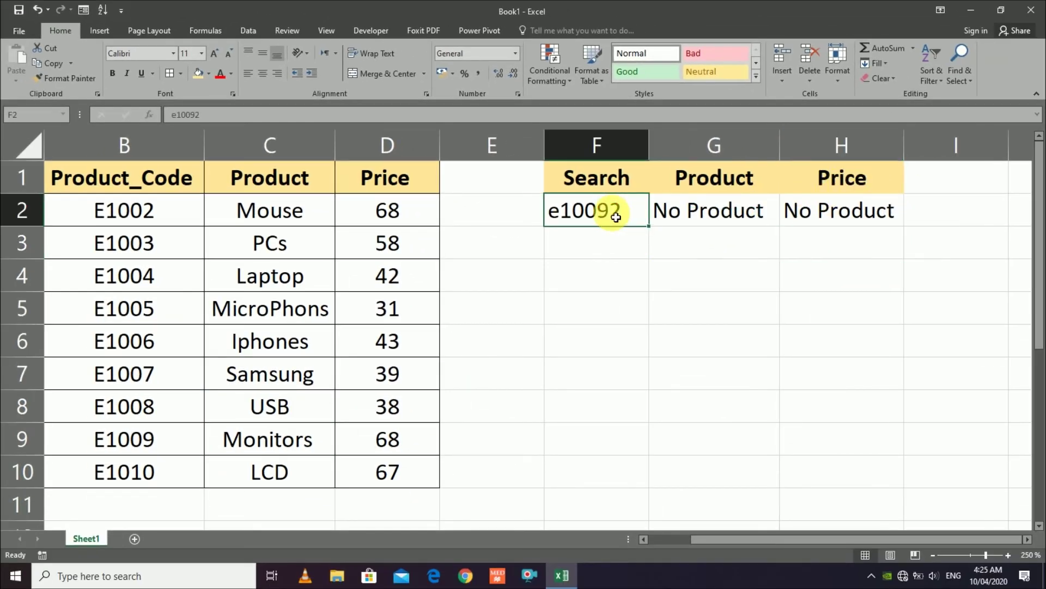
text(23432432)
key(Return)
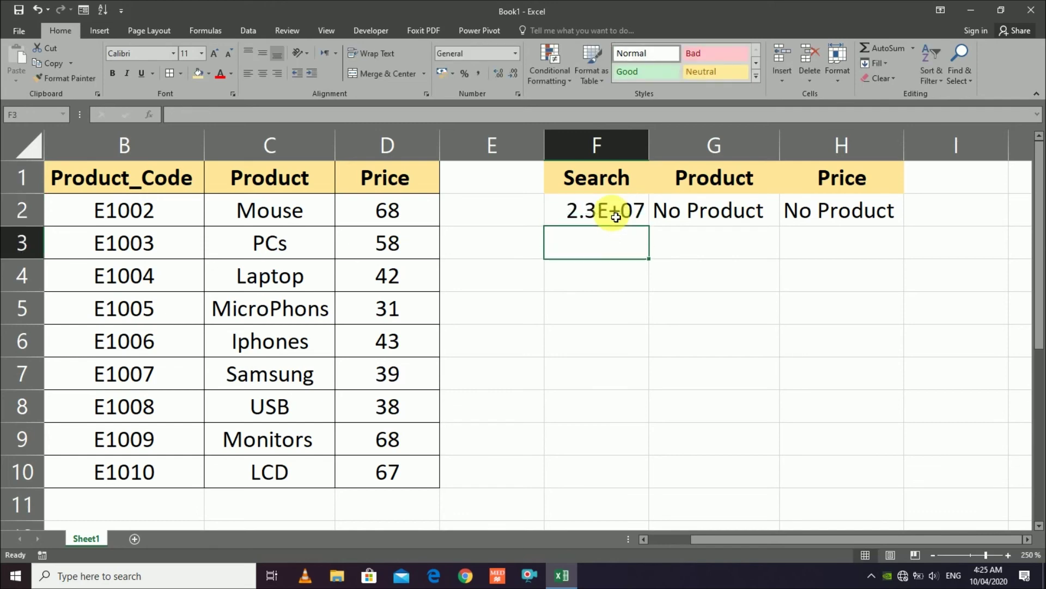
click(615, 217)
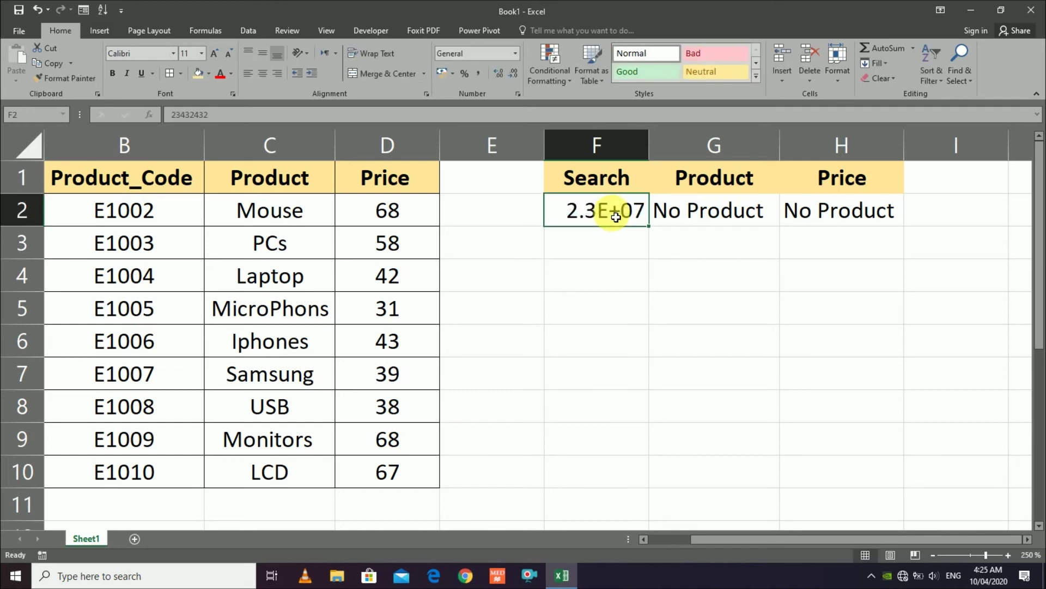
text(e1002)
key(Return)
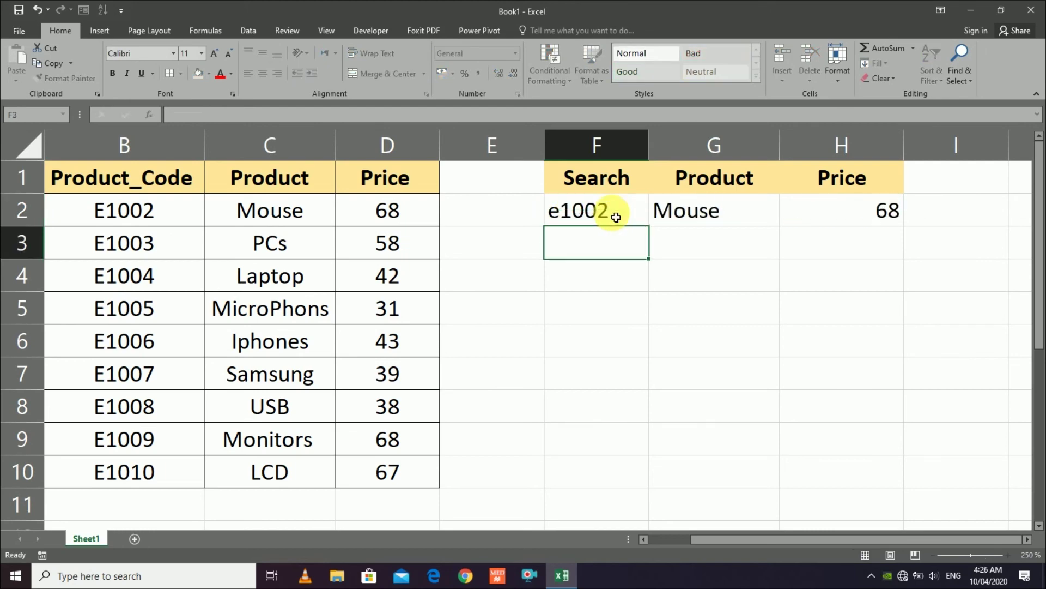